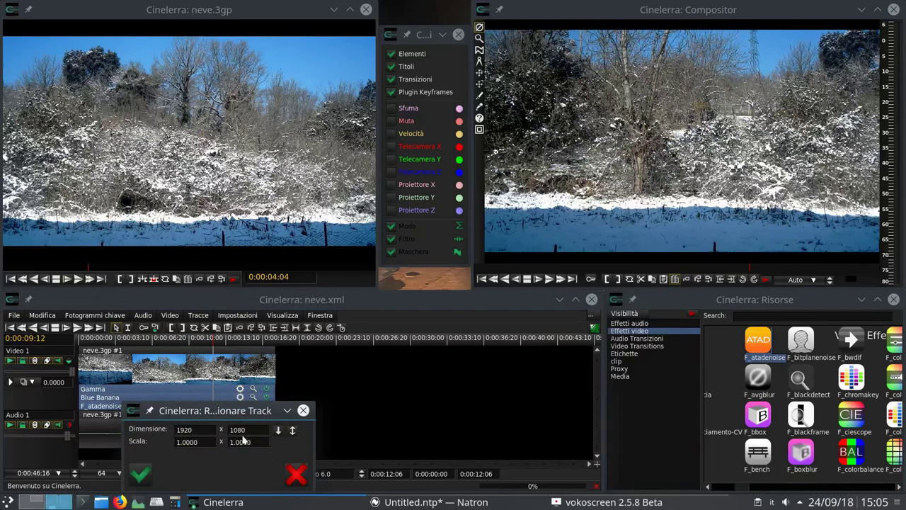
Close the track resize dialog without applying it, and examine the Camera and Projector controls in the compositor.
{"action": "left_click", "coordinate": [296, 476]}
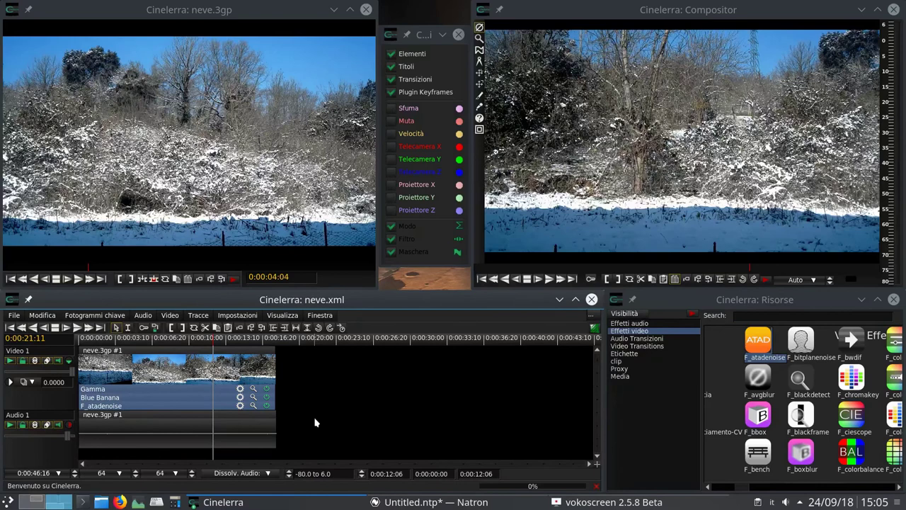
{"action": "left_click", "coordinate": [480, 73]}
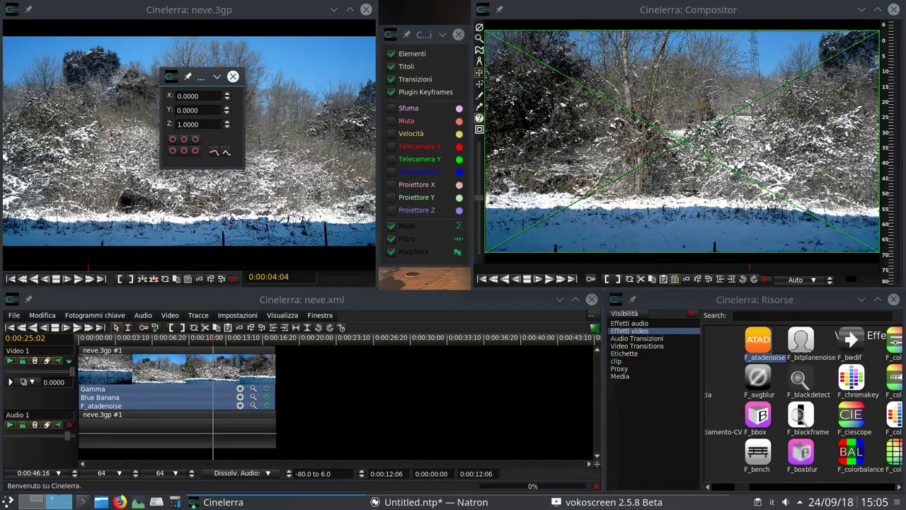
{"action": "left_click", "coordinate": [479, 85]}
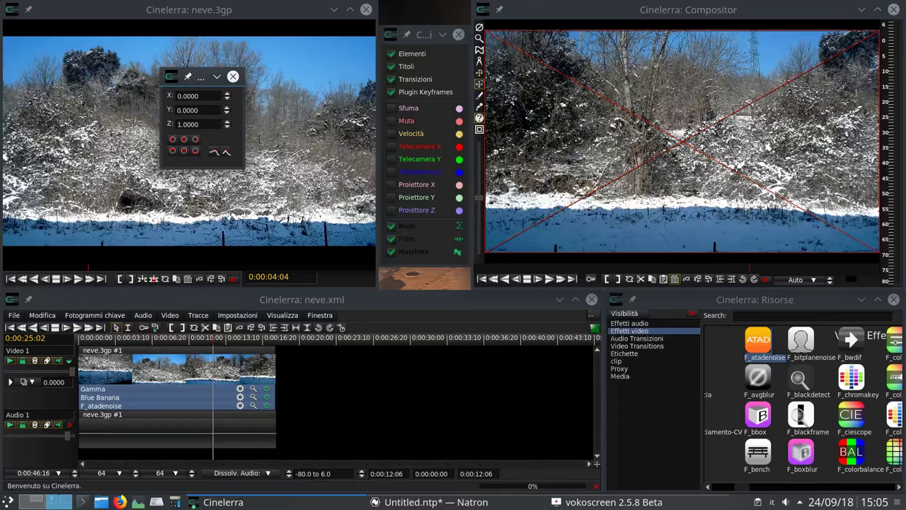
{"action": "left_click", "coordinate": [479, 28]}
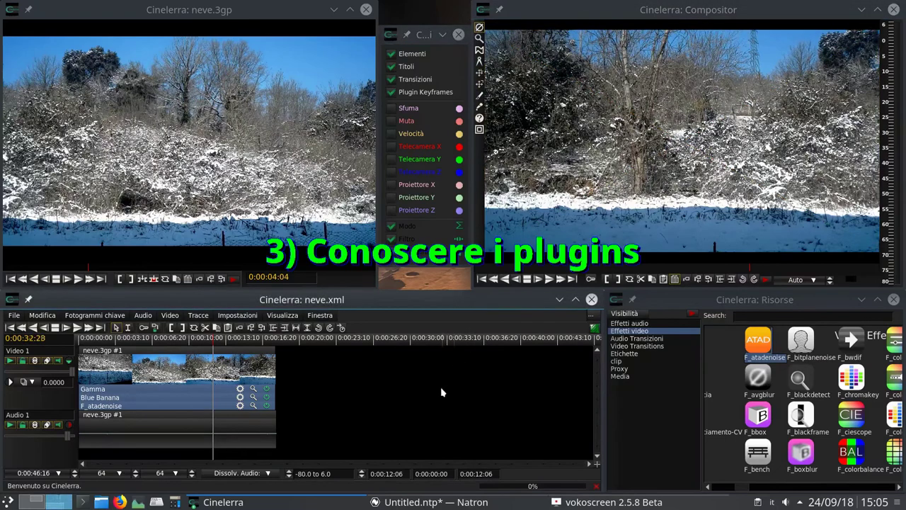
Examine the colour model options in the project format settings, and leave the dialog without applying anything.
{"action": "left_click", "coordinate": [238, 316]}
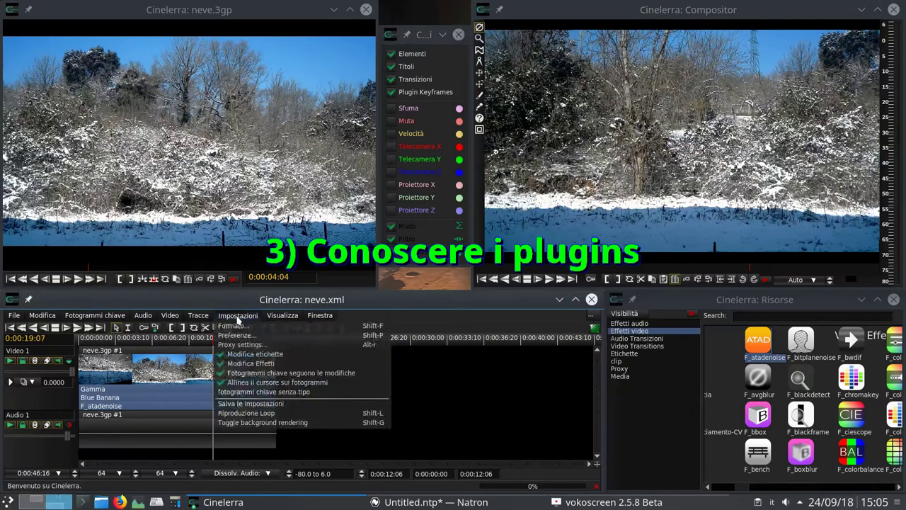
{"action": "left_click", "coordinate": [236, 326]}
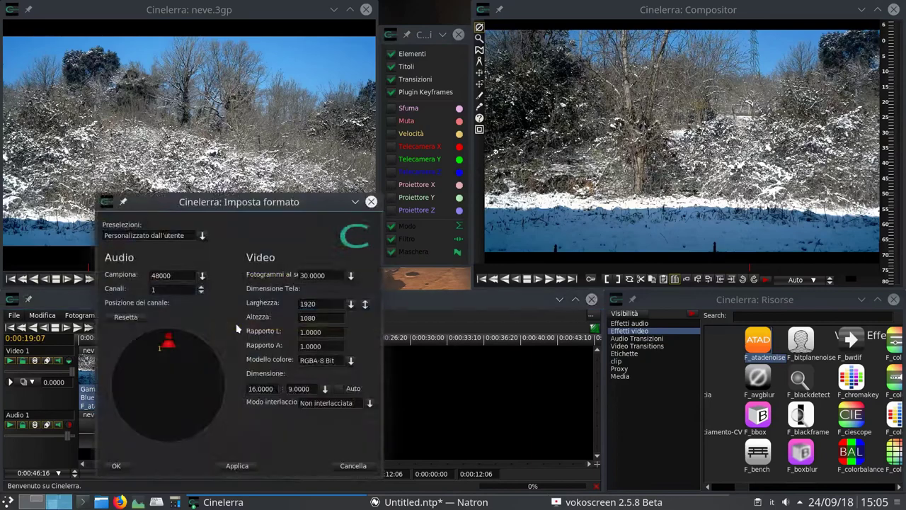
{"action": "left_click", "coordinate": [350, 362]}
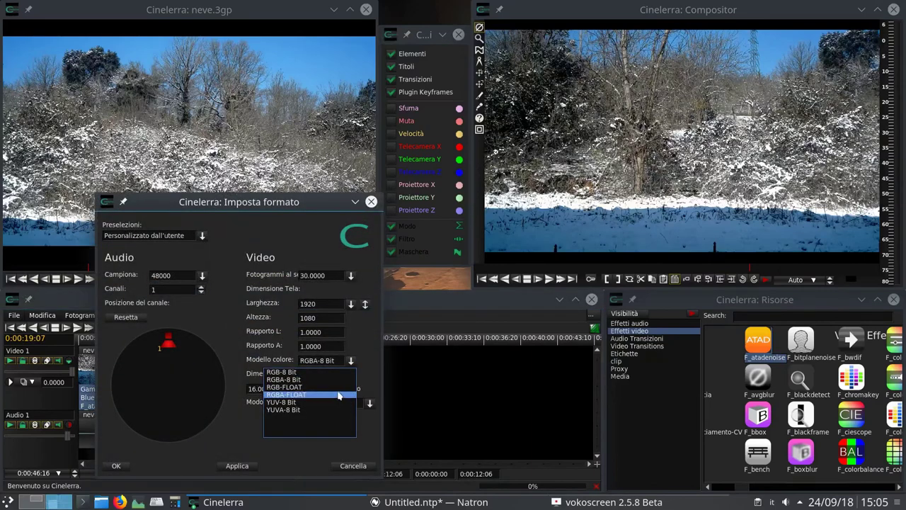
{"action": "left_click", "coordinate": [352, 467]}
{"action": "left_click", "coordinate": [352, 463]}
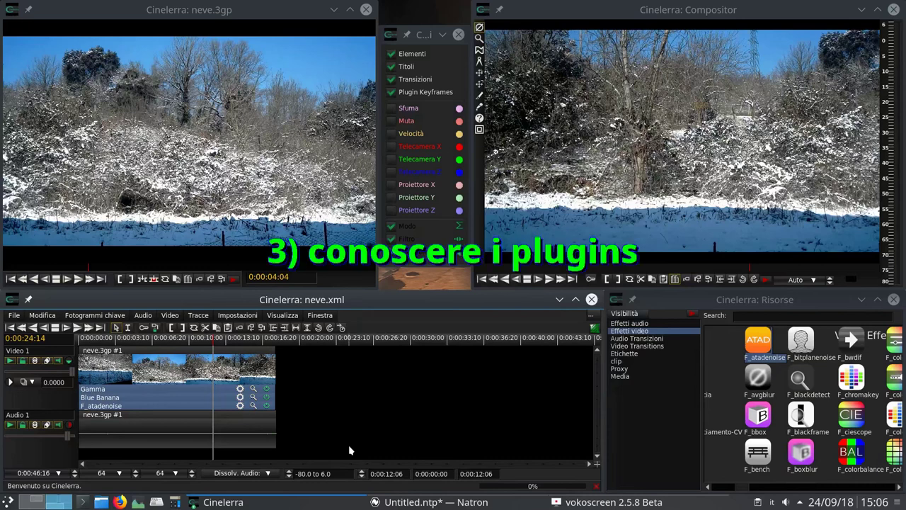
Browse the video effects and recheck the project's colour model in the format settings.
{"action": "mouse_move", "coordinate": [743, 488]}
{"action": "left_mouse_down"}
{"action": "mouse_move", "coordinate": [776, 495]}
{"action": "mouse_move", "coordinate": [751, 493]}
{"action": "left_mouse_up"}
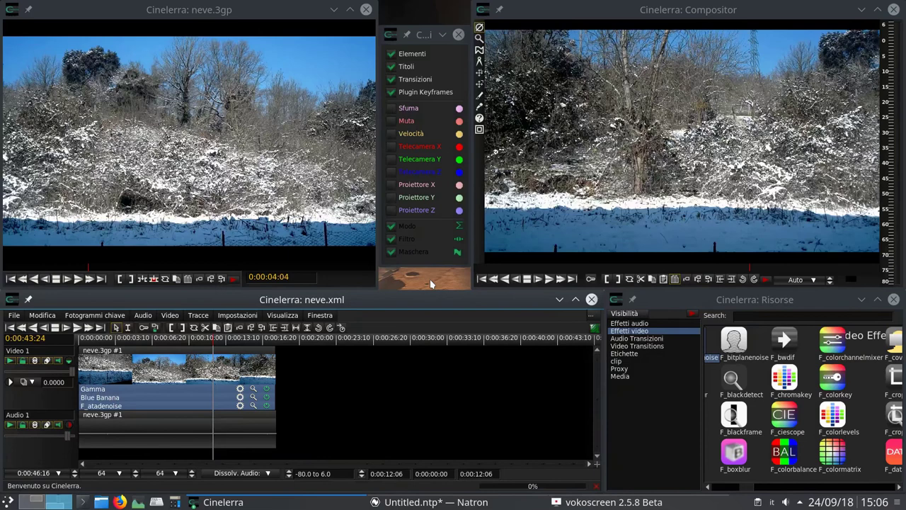
{"action": "left_click", "coordinate": [238, 315]}
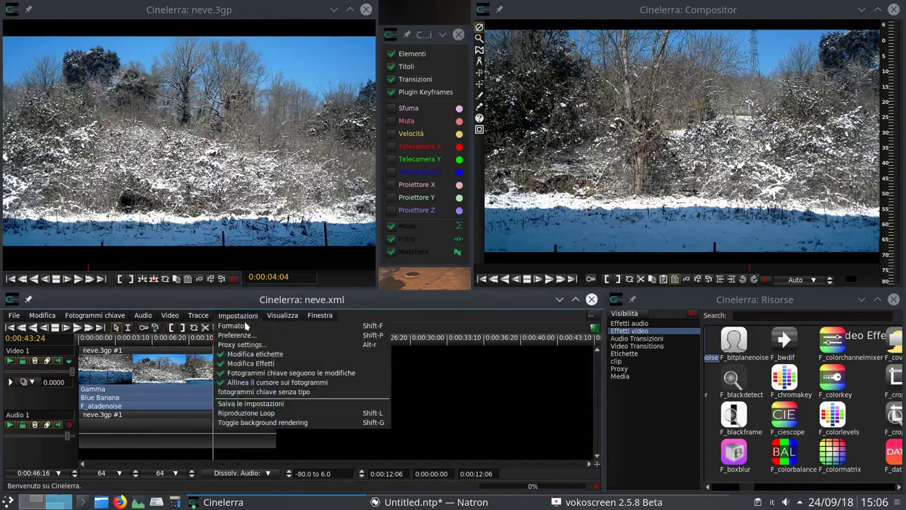
{"action": "left_click", "coordinate": [245, 325]}
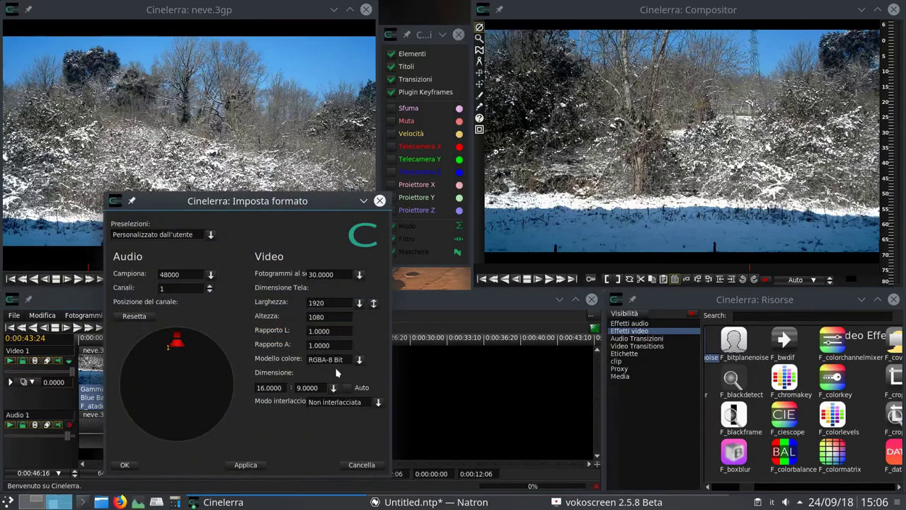
{"action": "left_click", "coordinate": [361, 465]}
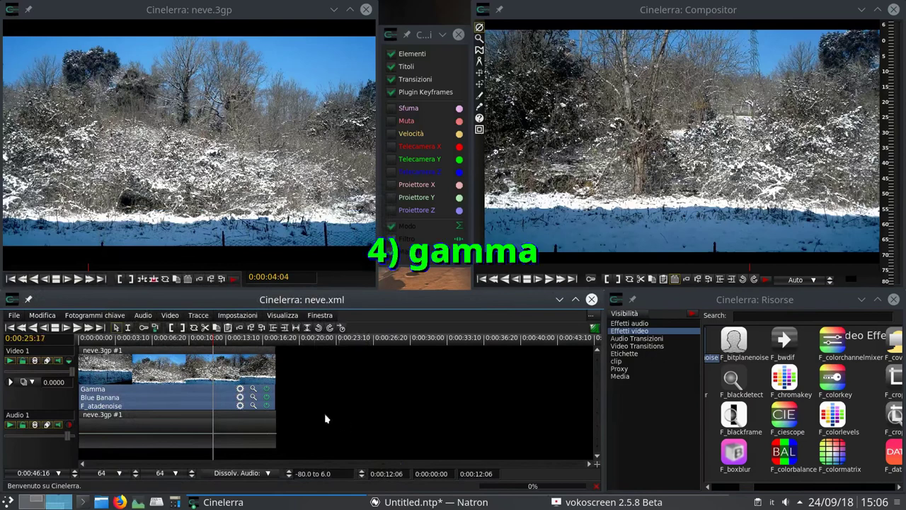
Adjust the gamma value of the Gamma effect on Video 1, trying about 0.94, and close its controls.
{"action": "left_click", "coordinate": [252, 389]}
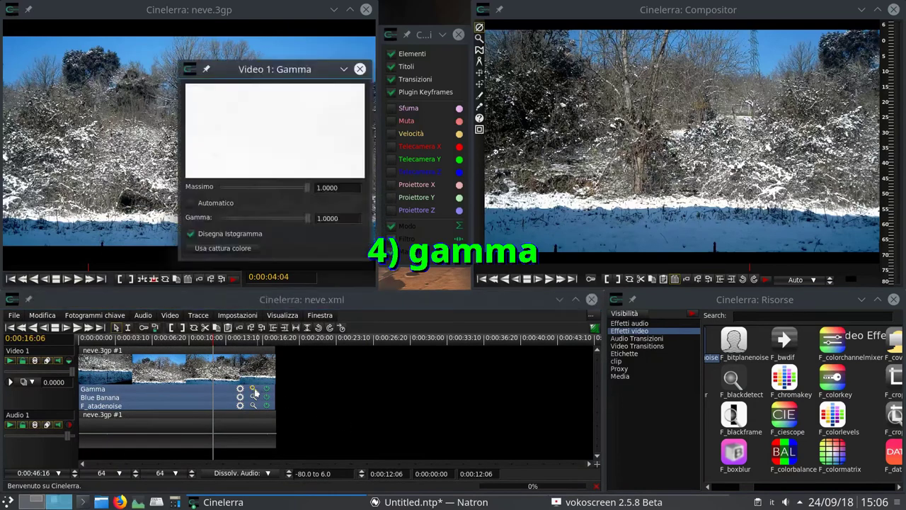
{"action": "left_click", "coordinate": [192, 235]}
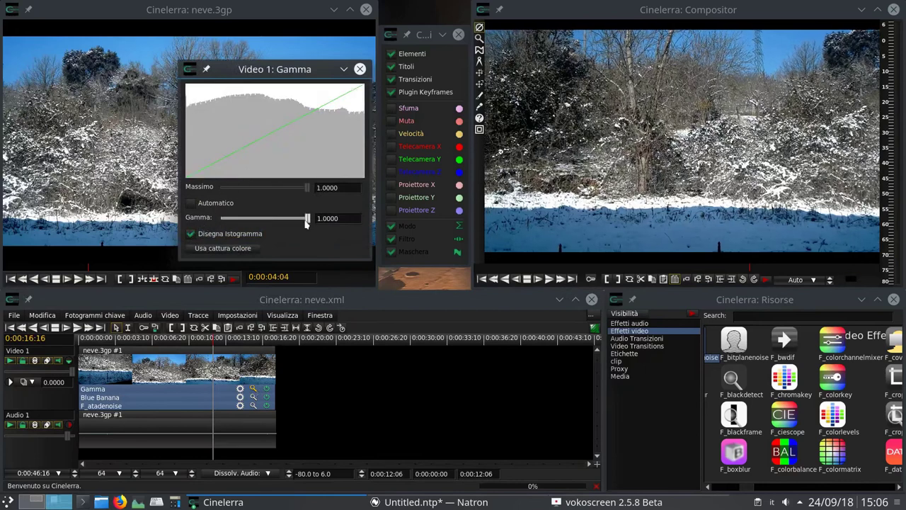
{"action": "mouse_move", "coordinate": [307, 218]}
{"action": "left_mouse_down"}
{"action": "mouse_move", "coordinate": [224, 218]}
{"action": "mouse_move", "coordinate": [314, 224]}
{"action": "left_mouse_up"}
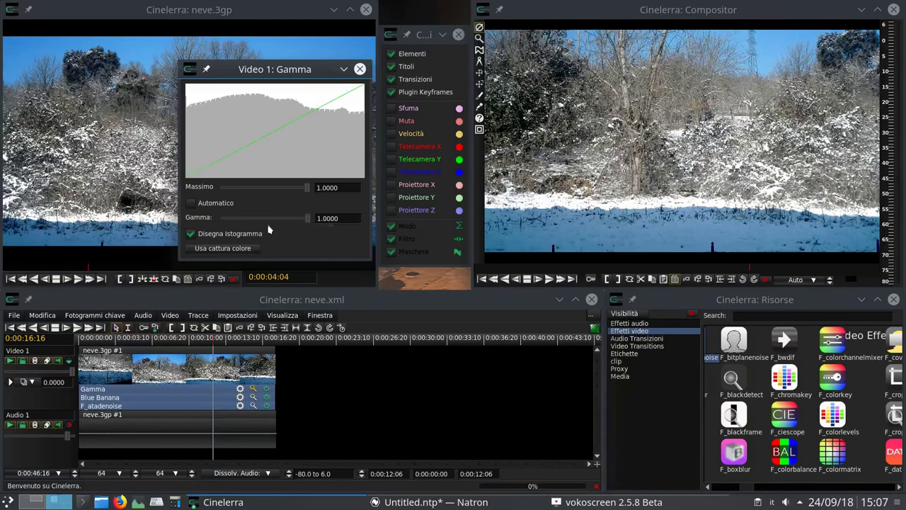
{"action": "mouse_move", "coordinate": [270, 221]}
{"action": "mouse_move", "coordinate": [308, 220]}
{"action": "left_mouse_down"}
{"action": "mouse_move", "coordinate": [266, 219]}
{"action": "mouse_move", "coordinate": [308, 221]}
{"action": "left_mouse_up"}
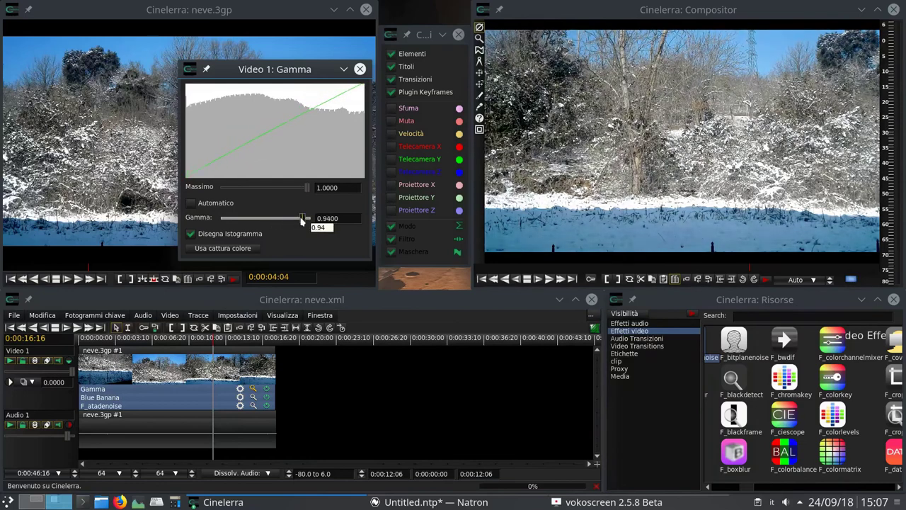
{"action": "left_click", "coordinate": [359, 69]}
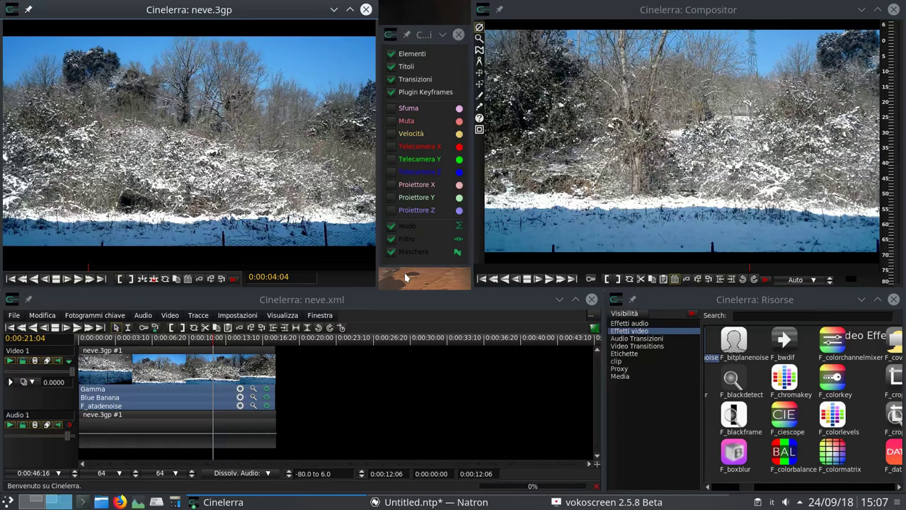
Switch to Natron and examine the SeExpr1 node's RGB and alpha script properties.
{"action": "left_click", "coordinate": [418, 503]}
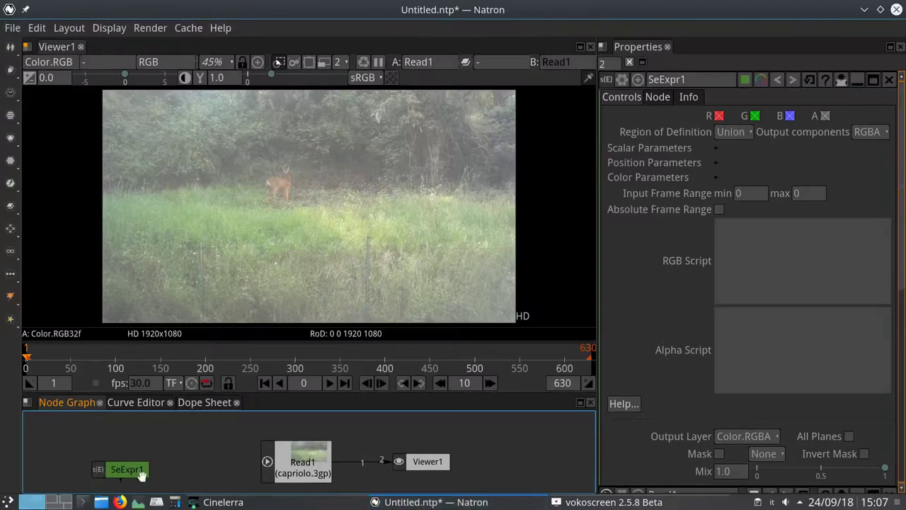
{"action": "left_click", "coordinate": [124, 471]}
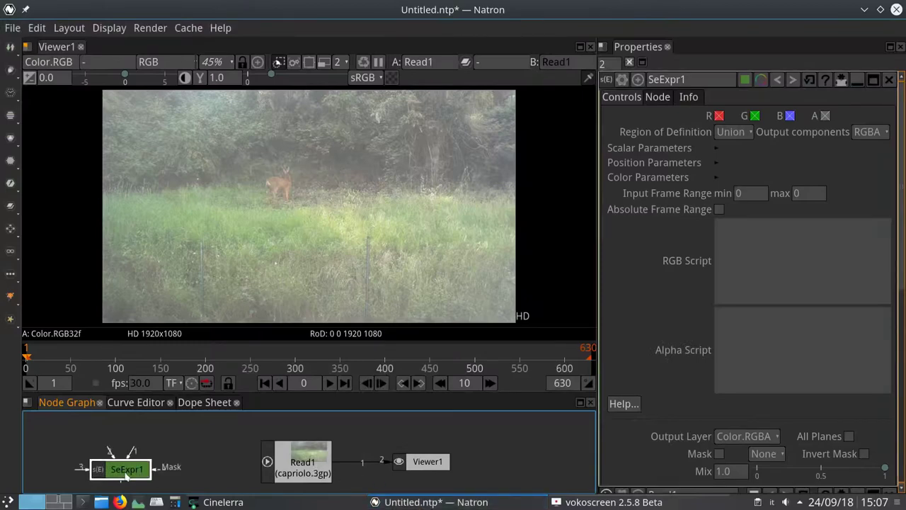
{"action": "left_click", "coordinate": [716, 333]}
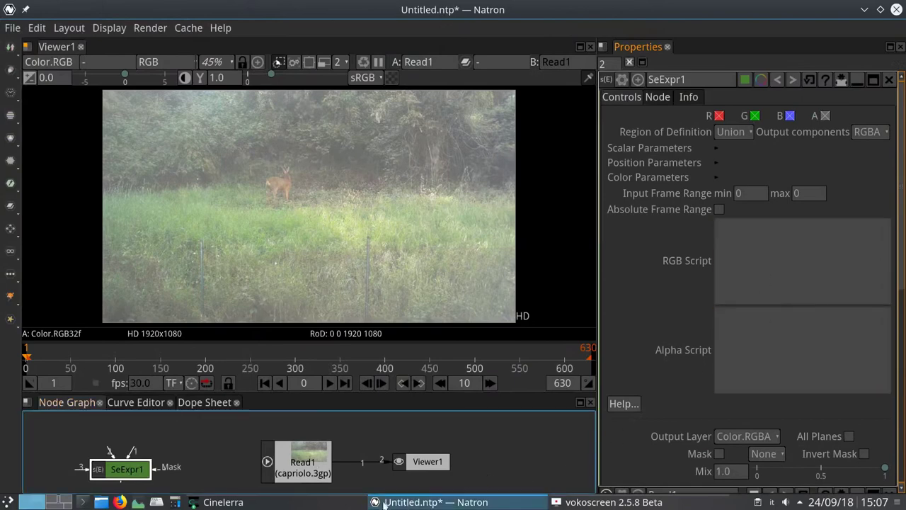
Switch back to Cinelerra and examine the Blue Banana effect's colour selection and adjustment controls on Video 1.
{"action": "left_click", "coordinate": [61, 502]}
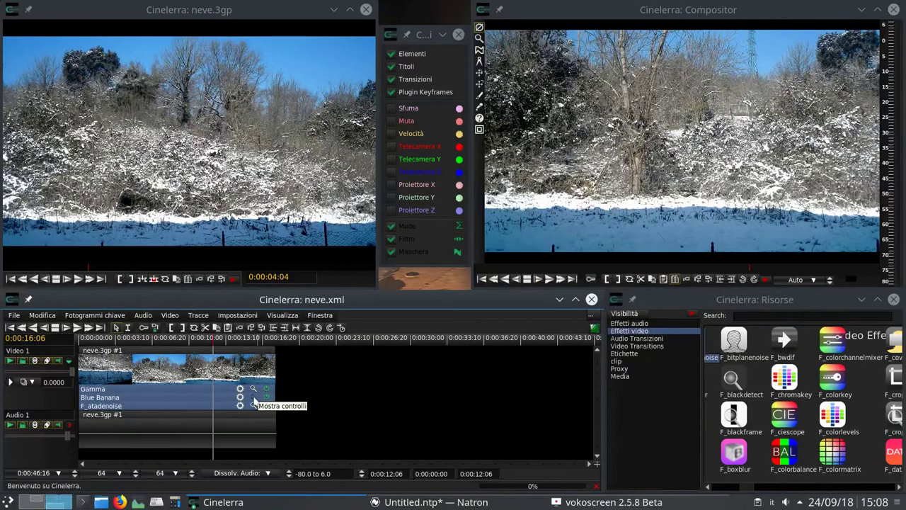
{"action": "left_click", "coordinate": [253, 398]}
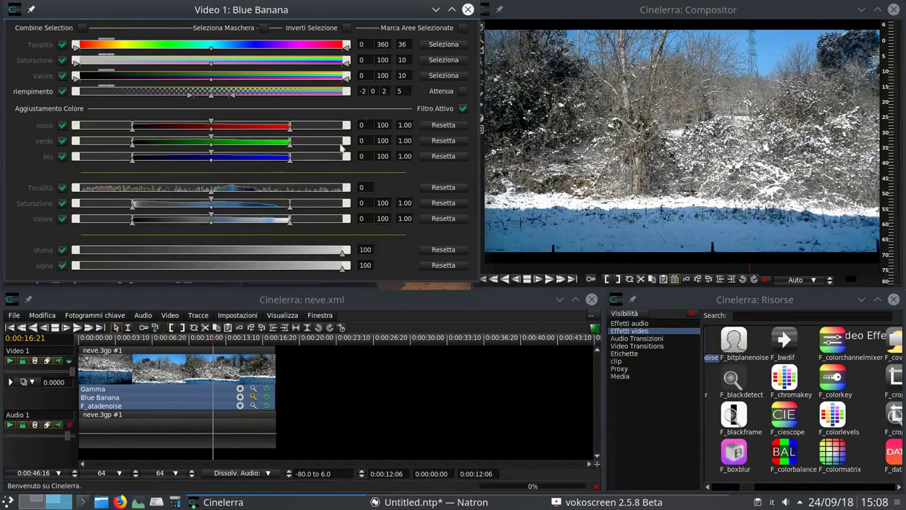
{"action": "left_click", "coordinate": [467, 10]}
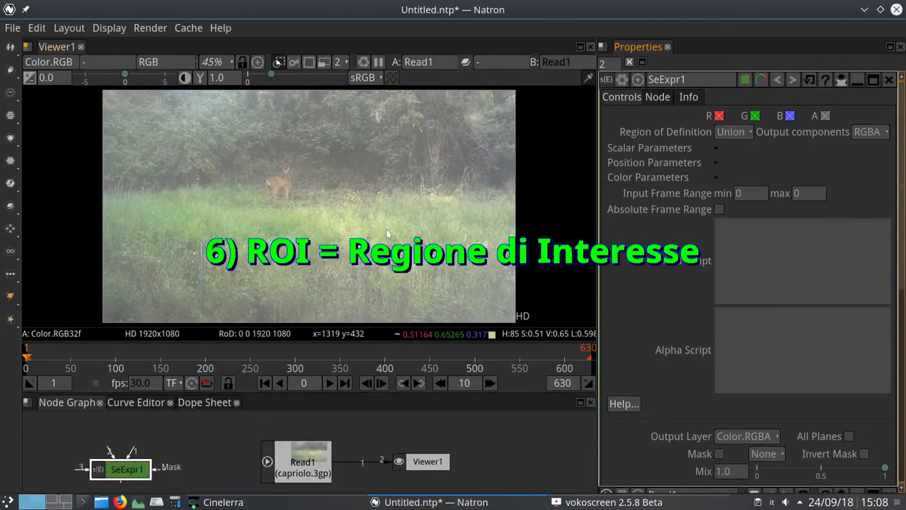
Enable the region of interest in Natron's viewer and shrink it to a small rectangle around the deer.
{"action": "left_click", "coordinate": [312, 65]}
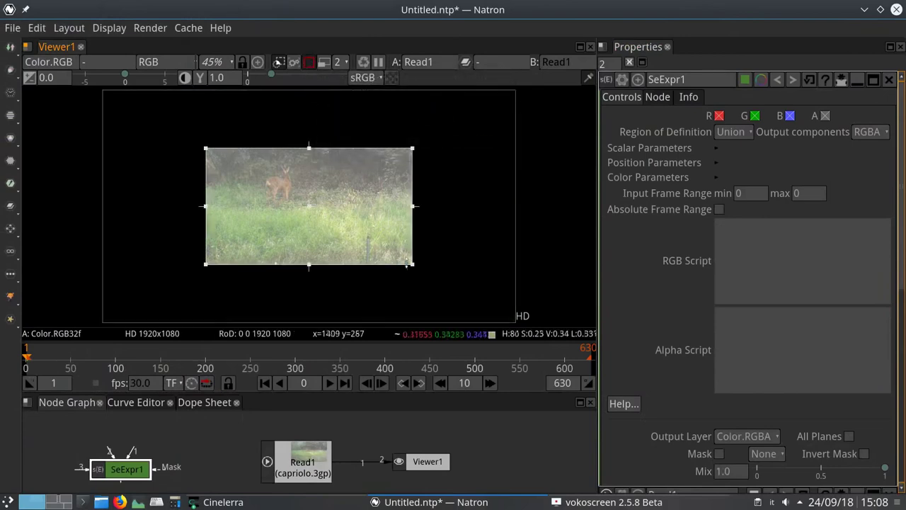
{"action": "left_click_drag", "start_coordinate": [415, 267], "coordinate": [329, 219]}
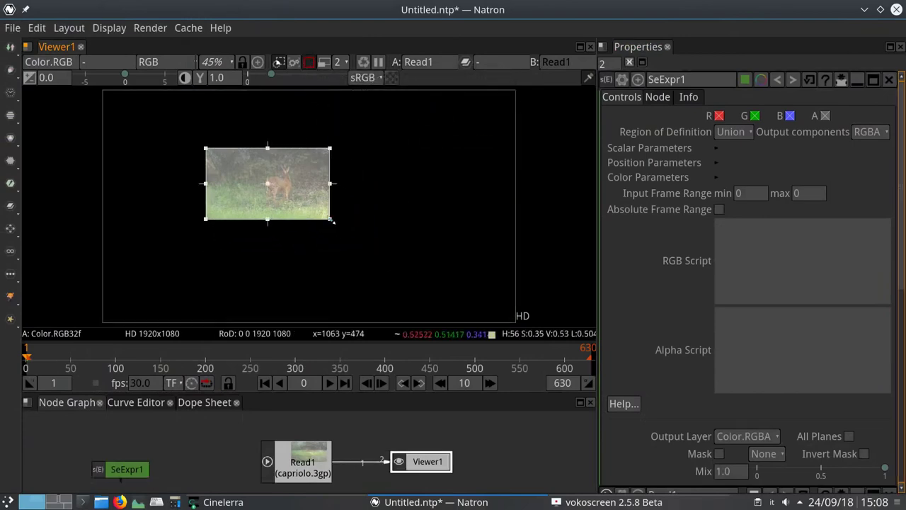
{"action": "left_click_drag", "start_coordinate": [207, 148], "coordinate": [234, 150]}
{"action": "mouse_move", "coordinate": [330, 186]}
{"action": "left_mouse_down"}
{"action": "mouse_move", "coordinate": [430, 185]}
{"action": "mouse_move", "coordinate": [321, 185]}
{"action": "mouse_move", "coordinate": [330, 185]}
{"action": "left_mouse_up"}
{"action": "left_click_drag", "start_coordinate": [281, 221], "coordinate": [307, 224]}
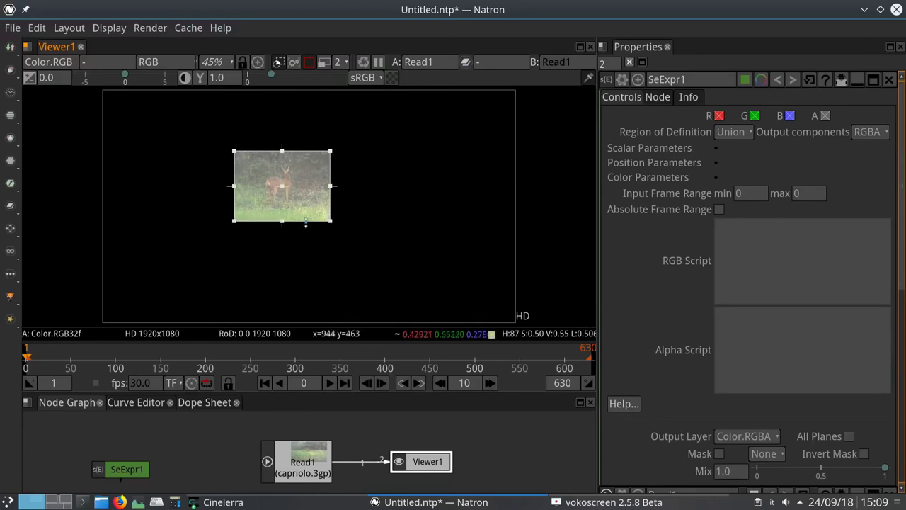
Switch to Cinelerra and try a crop area of 1246 by 732 from origin 0, 0 in the compositor.
{"action": "left_click", "coordinate": [70, 502]}
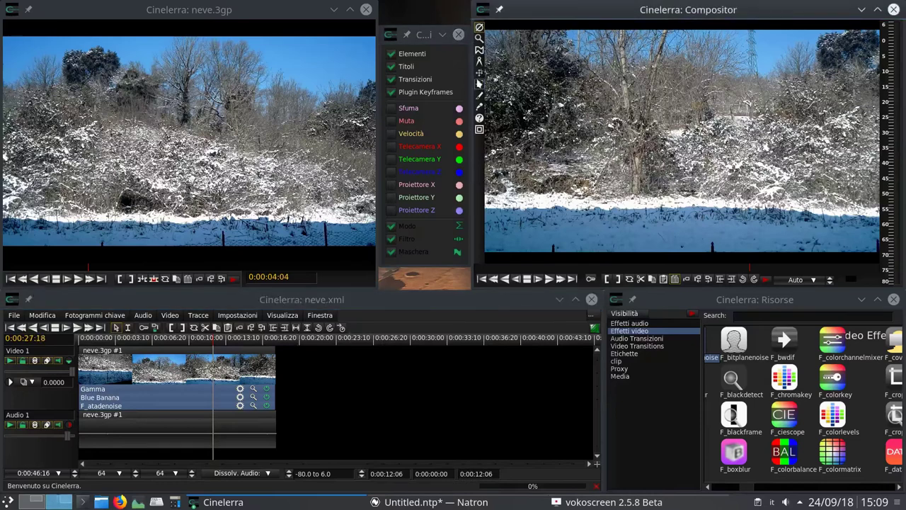
{"action": "left_click", "coordinate": [479, 95]}
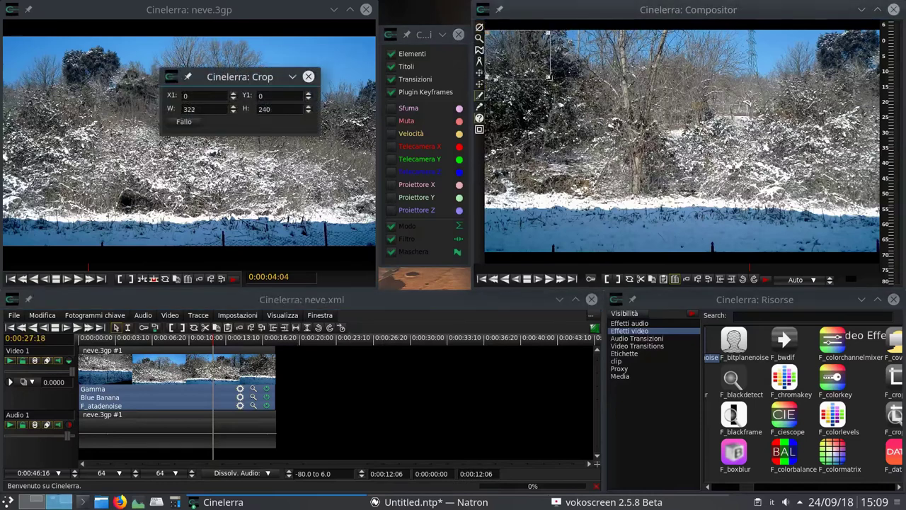
{"action": "left_click_drag", "start_coordinate": [550, 77], "coordinate": [741, 180]}
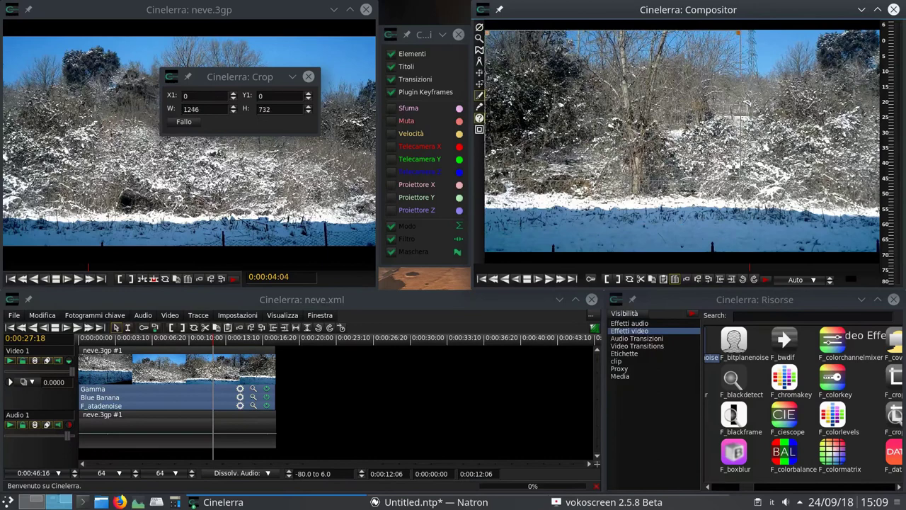
{"action": "left_click", "coordinate": [479, 27]}
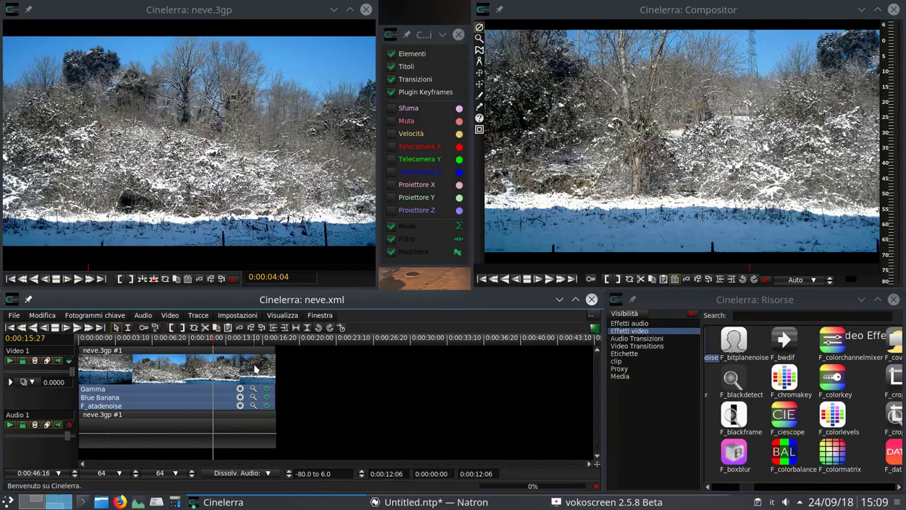
Examine the option values of the F_atadenoise effect on Video 1.
{"action": "left_click", "coordinate": [253, 407]}
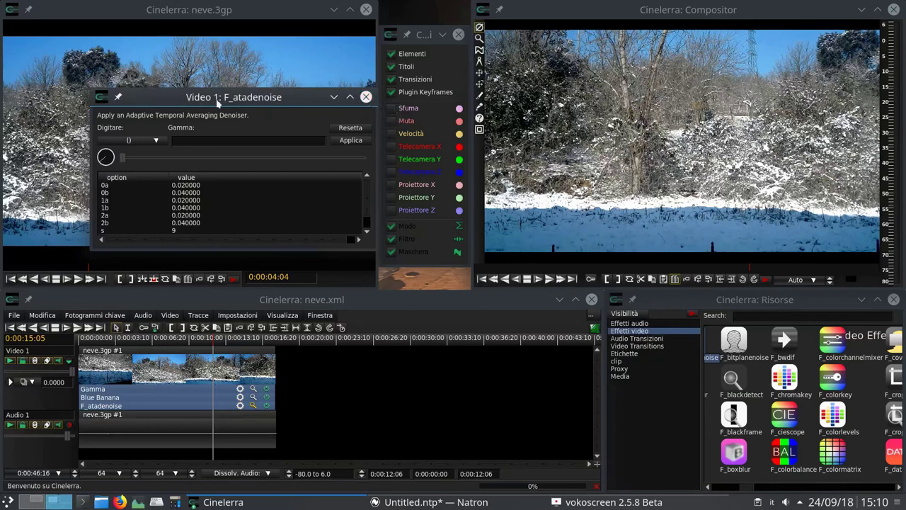
{"action": "left_click", "coordinate": [366, 98]}
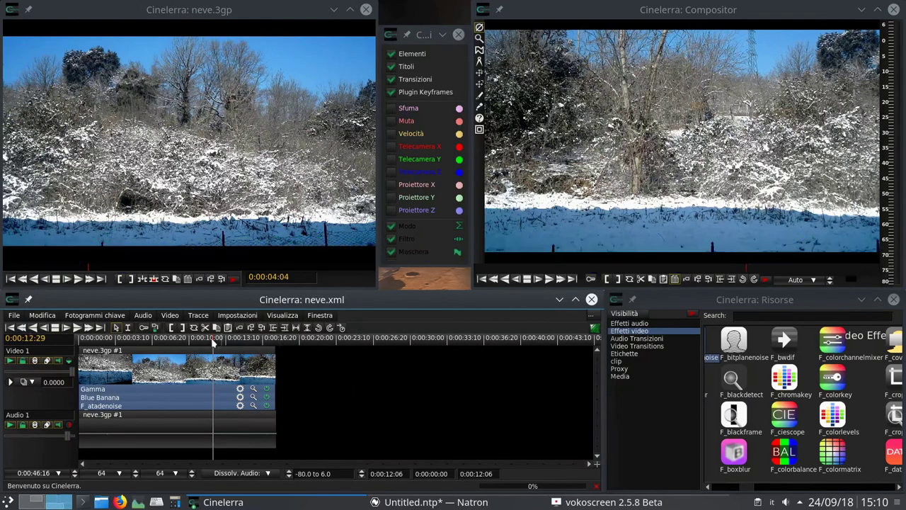
Disable the Gamma, Blue Banana and F_atadenoise effects on Video 1, and scrub the clip to 0:00:08:29.
{"action": "left_click_drag", "start_coordinate": [213, 342], "coordinate": [128, 342]}
{"action": "left_click", "coordinate": [266, 388]}
{"action": "left_click", "coordinate": [266, 397]}
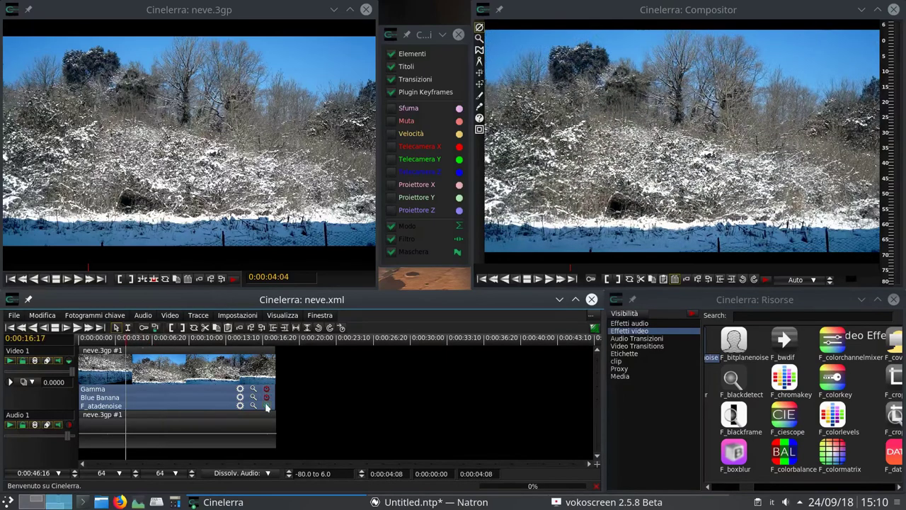
{"action": "left_click", "coordinate": [266, 406]}
{"action": "left_click_drag", "start_coordinate": [121, 342], "coordinate": [162, 356]}
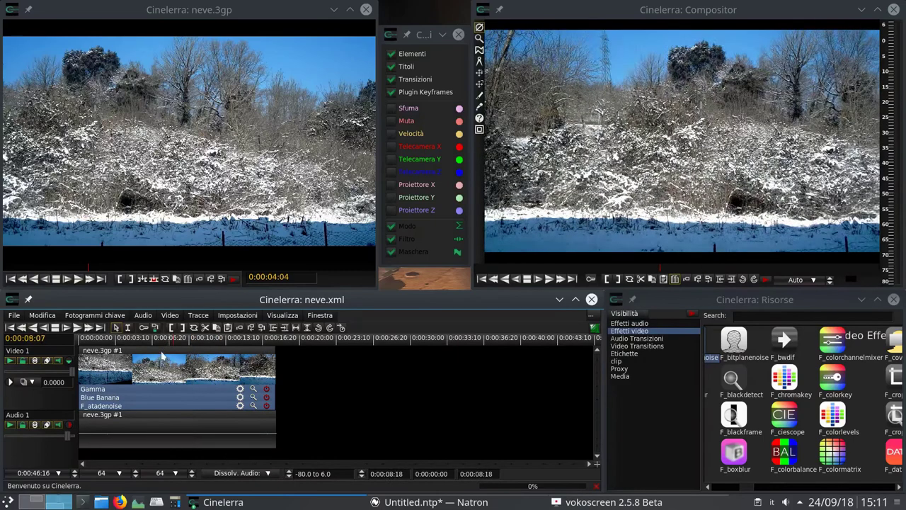
{"action": "left_click", "coordinate": [332, 405]}
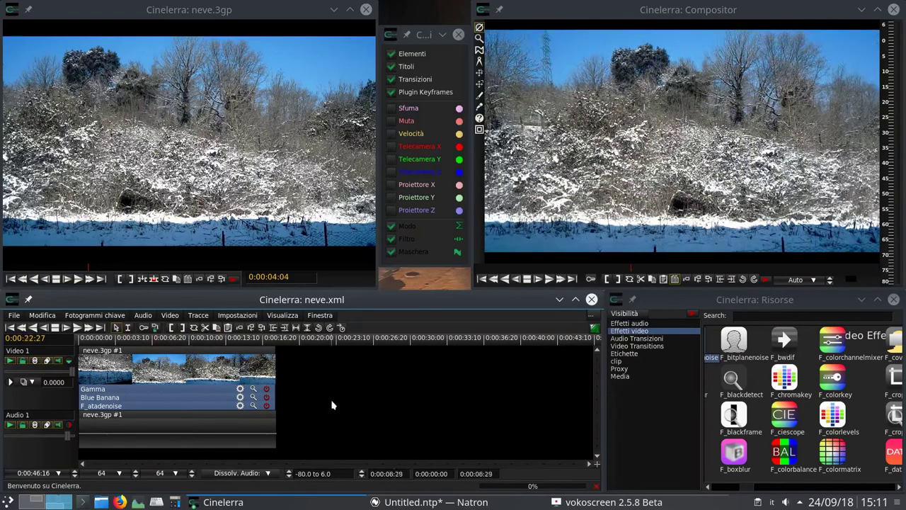